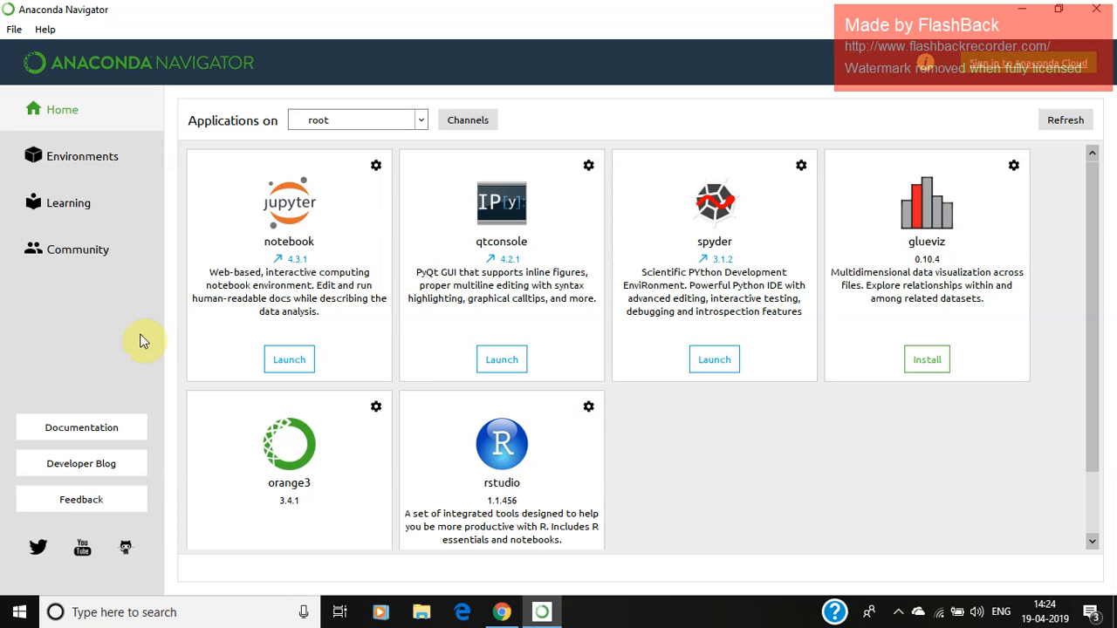
Step: Create a new environment named tensor_flow with Python 3.6
left_click(109, 157)
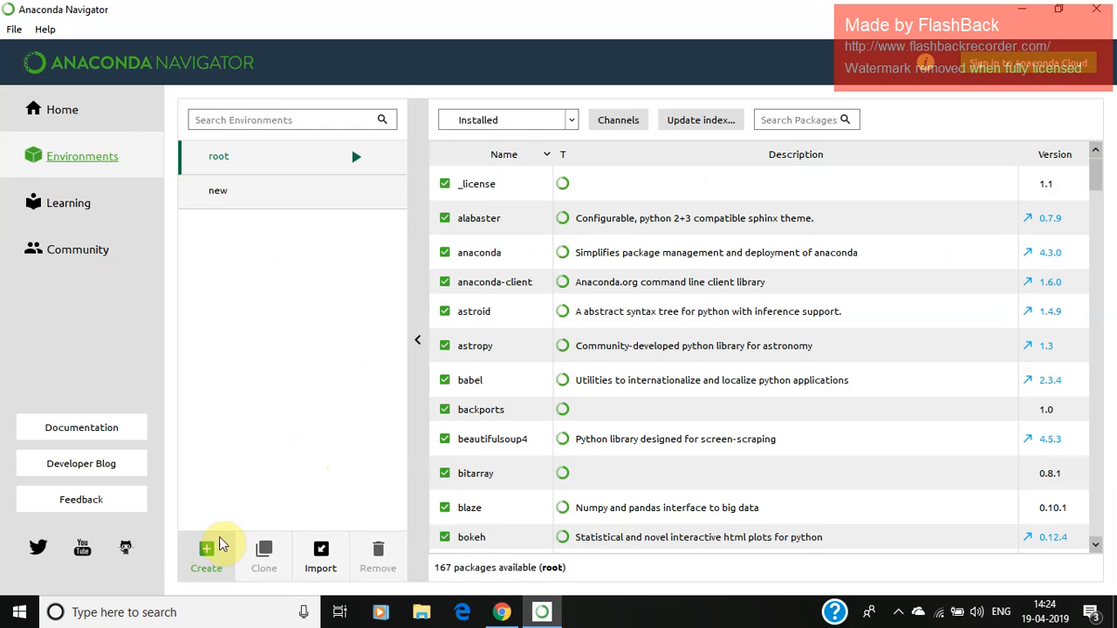
left_click(207, 557)
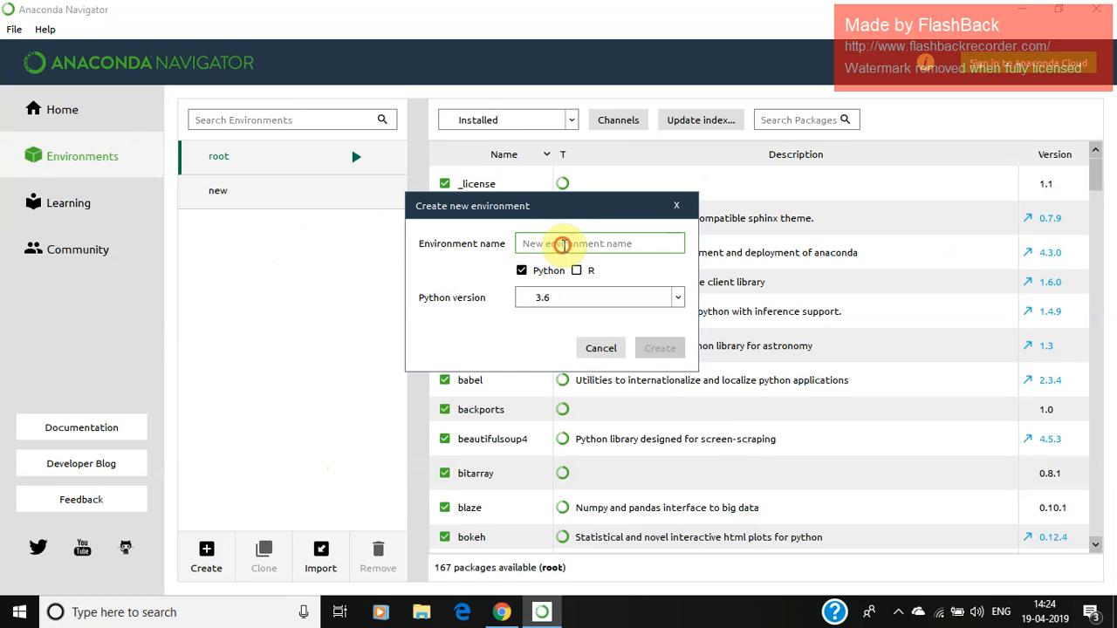
type("tensor_flow")
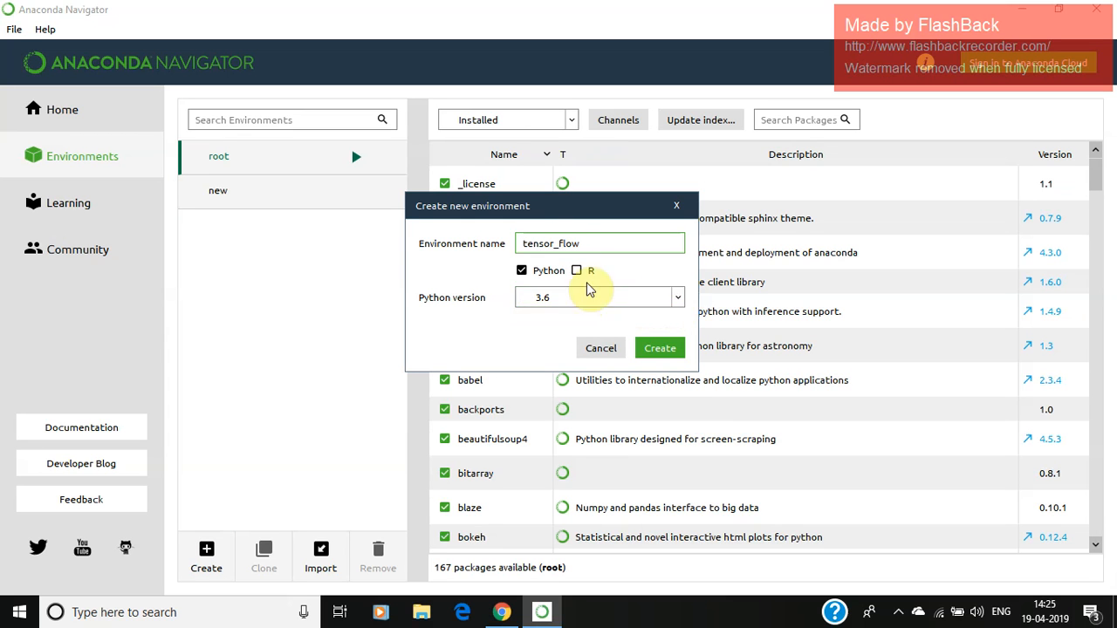
left_click(660, 348)
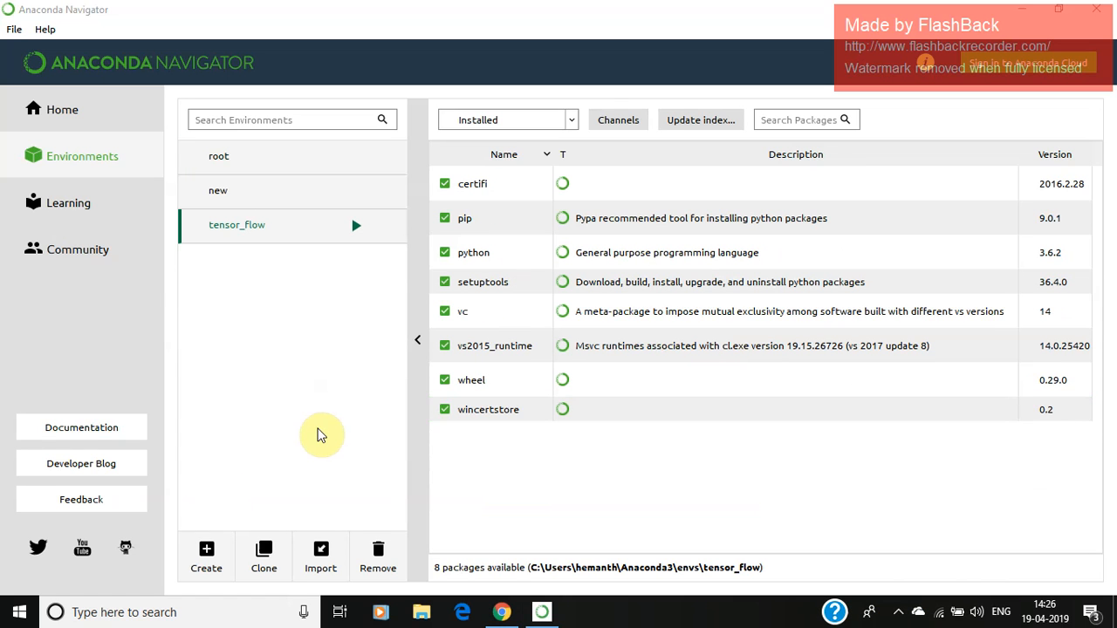
Step: Find tensorflow among the not-installed packages by searching for tensor, mark it, and apply the installation
left_click(318, 434)
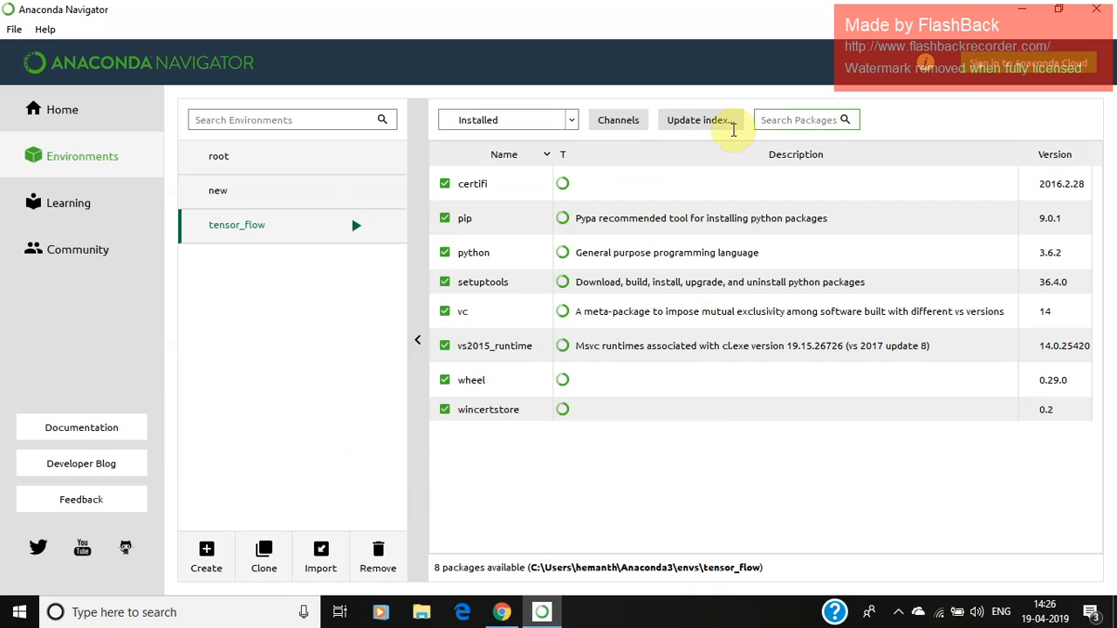
left_click(574, 119)
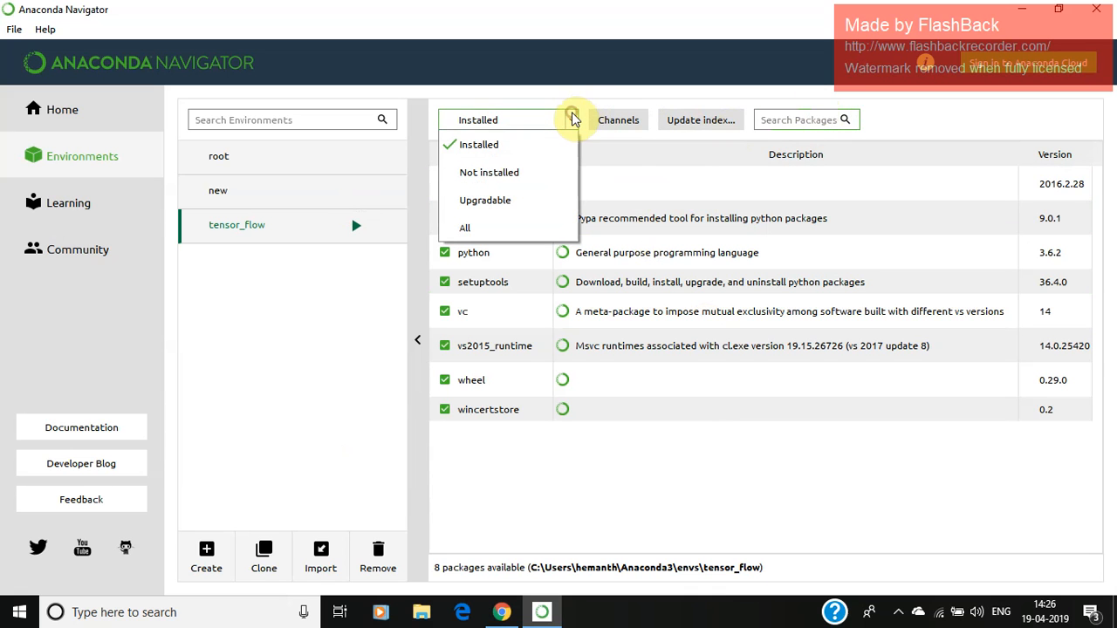
left_click(523, 175)
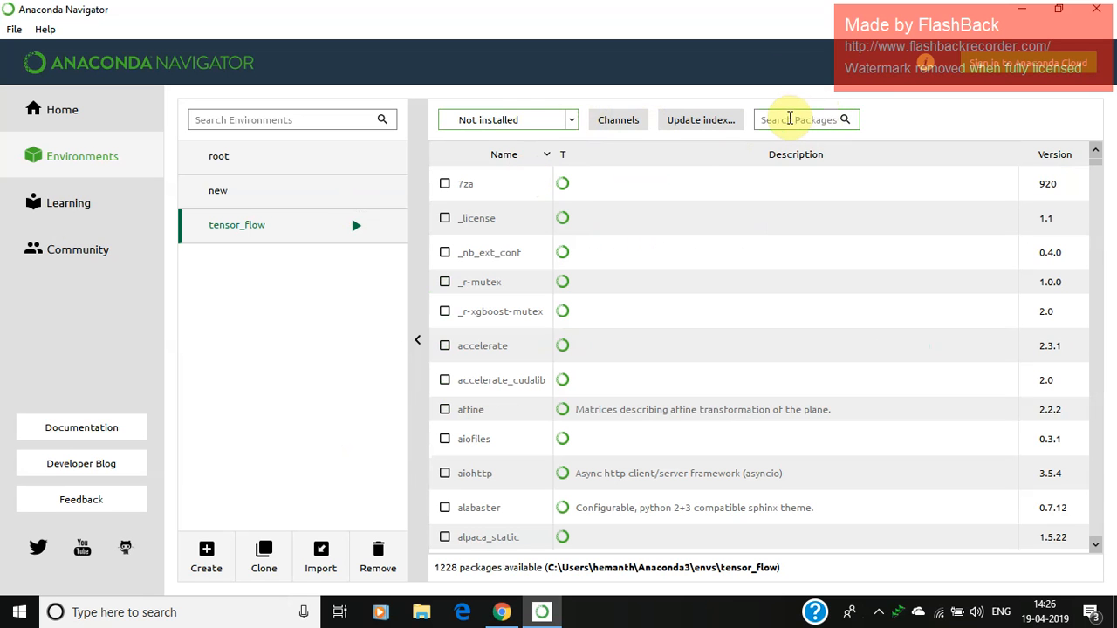
left_click(790, 119)
type("t")
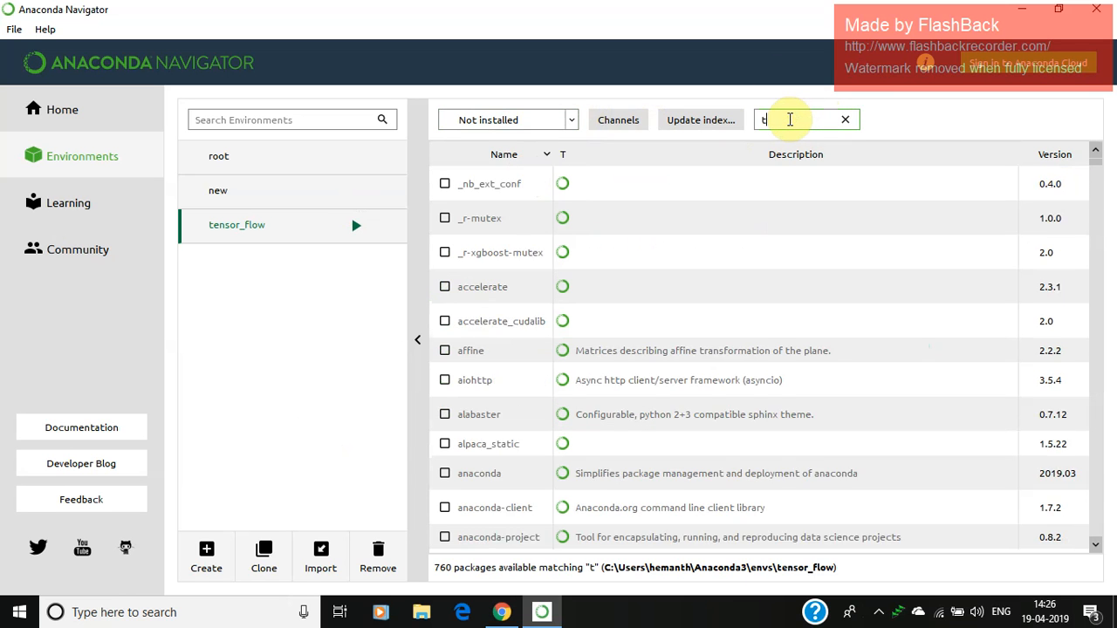
type("ensor")
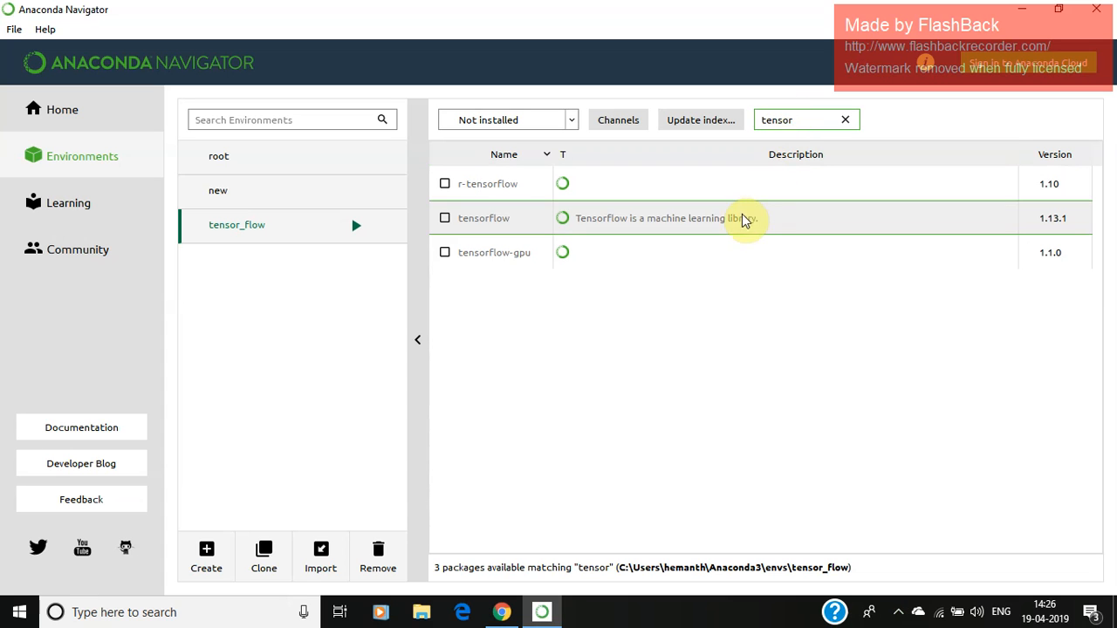
left_click(444, 220)
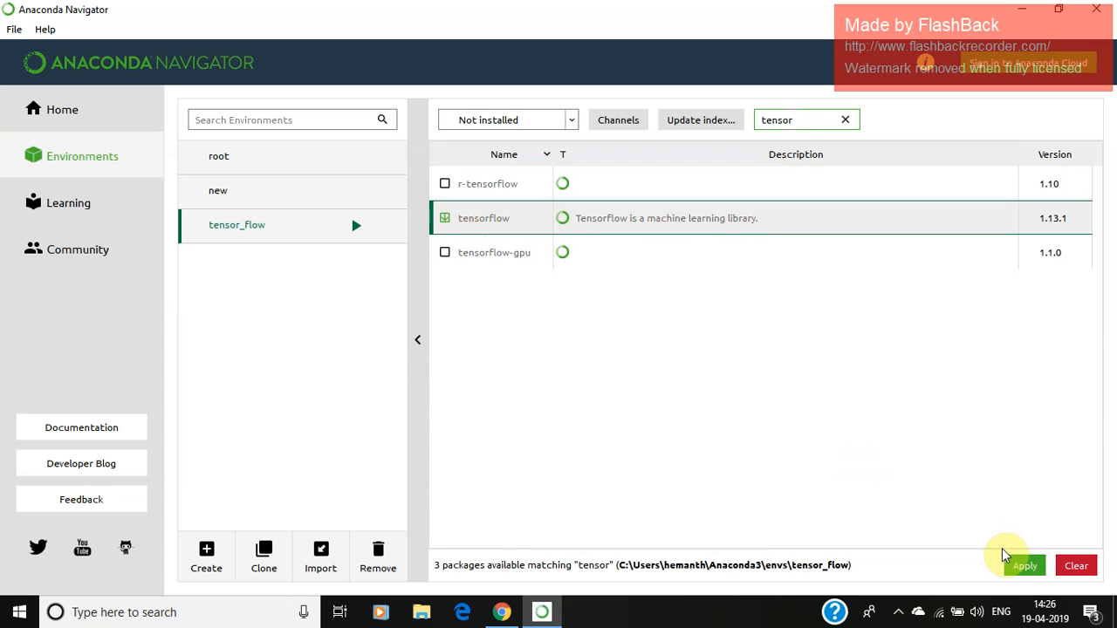
left_click(1024, 567)
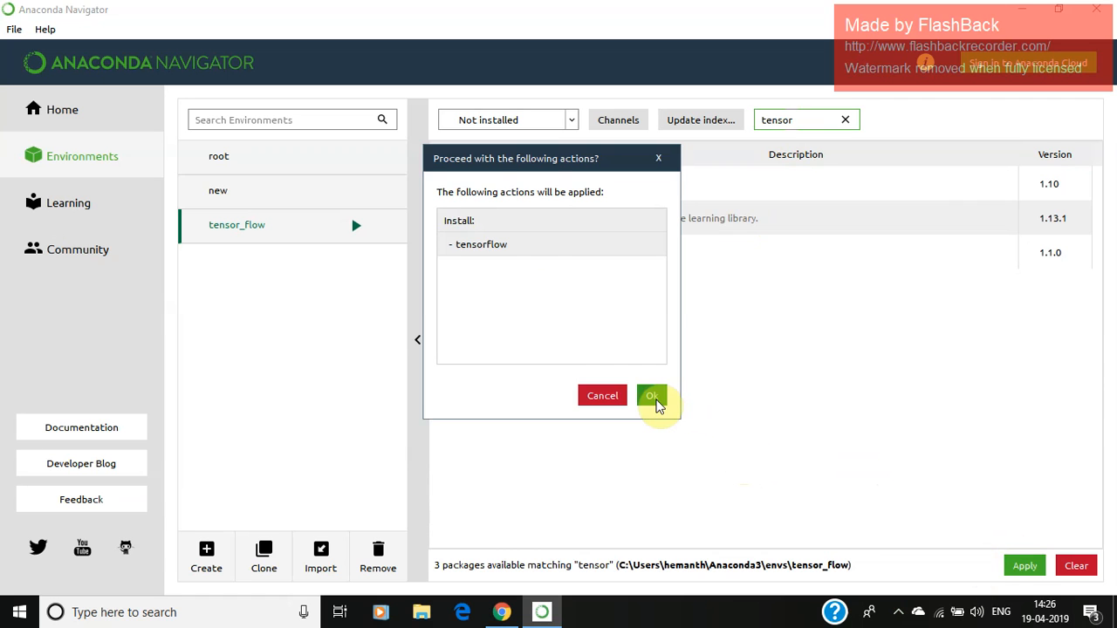
left_click(654, 399)
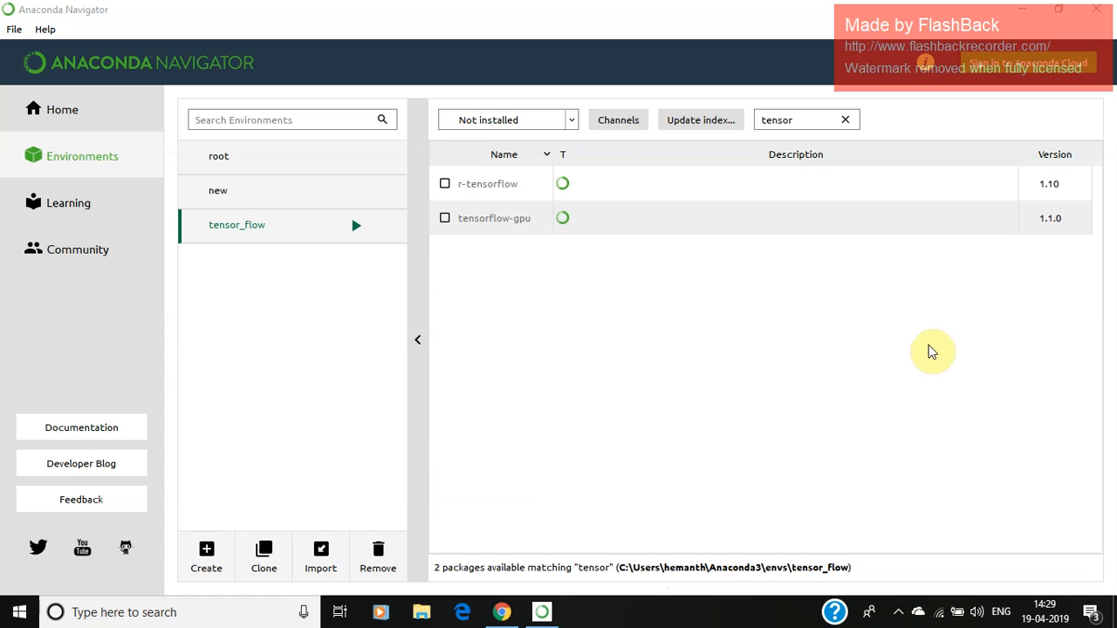
Step: Review the full list of installed packages in the tensor_flow environment
left_click(572, 123)
left_click(529, 150)
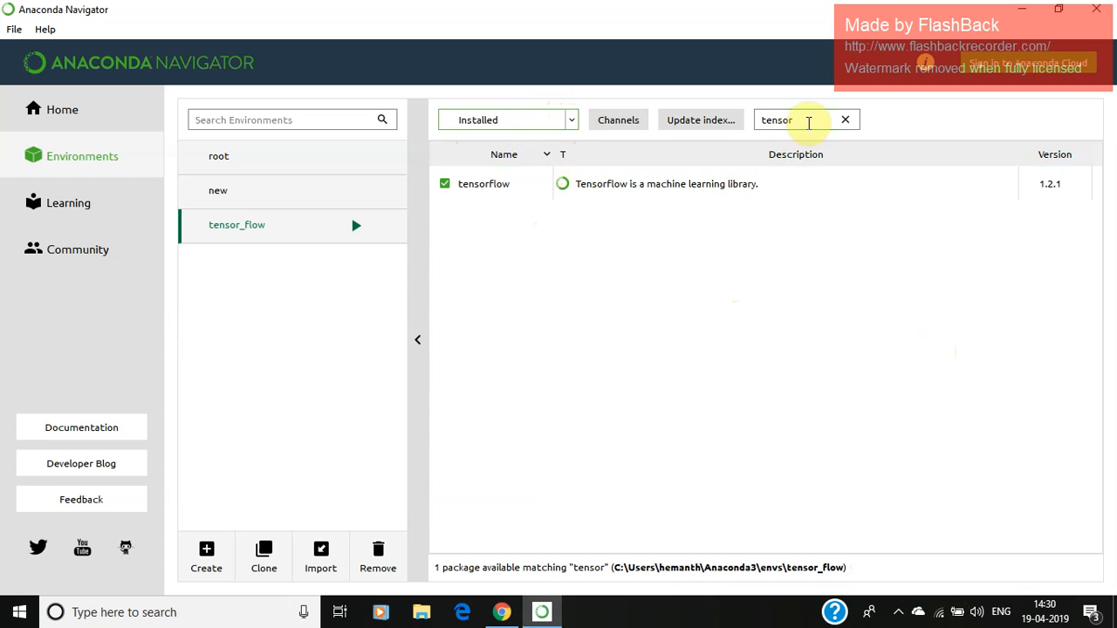
left_click(809, 121)
key("BackSpace")
key("BackSpace")
key("BackSpace")
key("BackSpace")
key("BackSpace")
key("BackSpace")
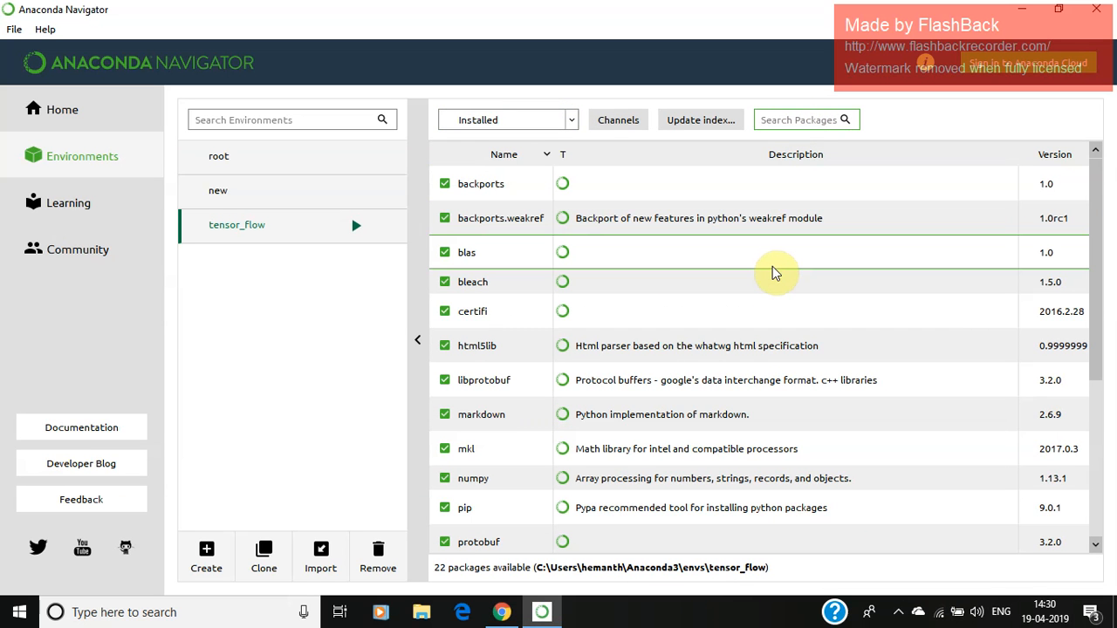
scroll(774, 273, "down", 5)
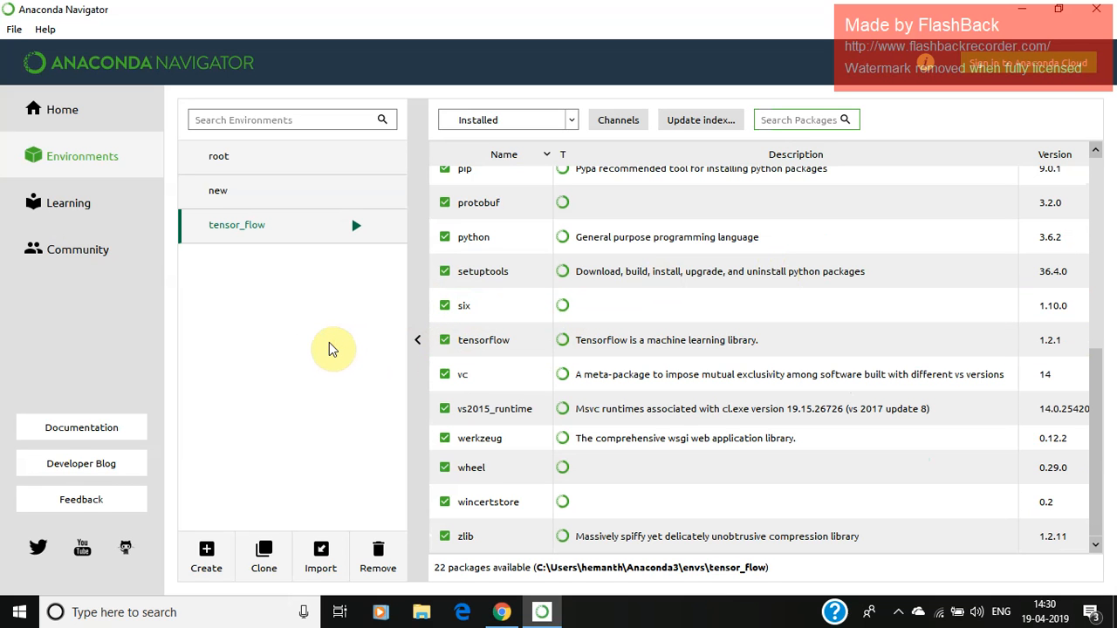
Step: Switch the applications view to the tensor_flow environment and install Jupyter Notebook there
left_click(83, 118)
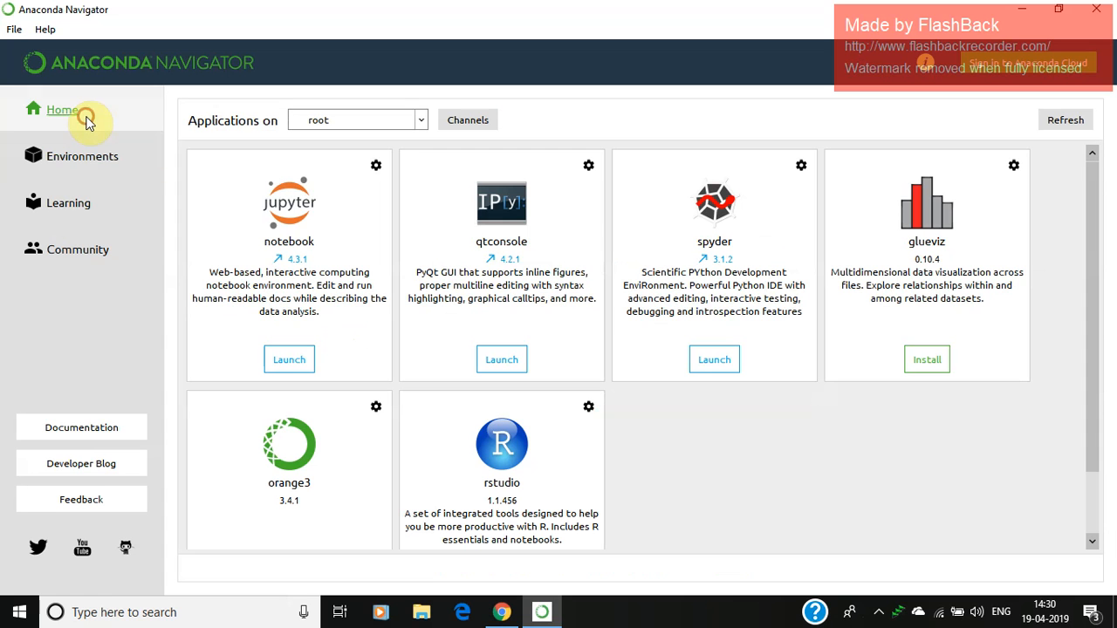
left_click(423, 120)
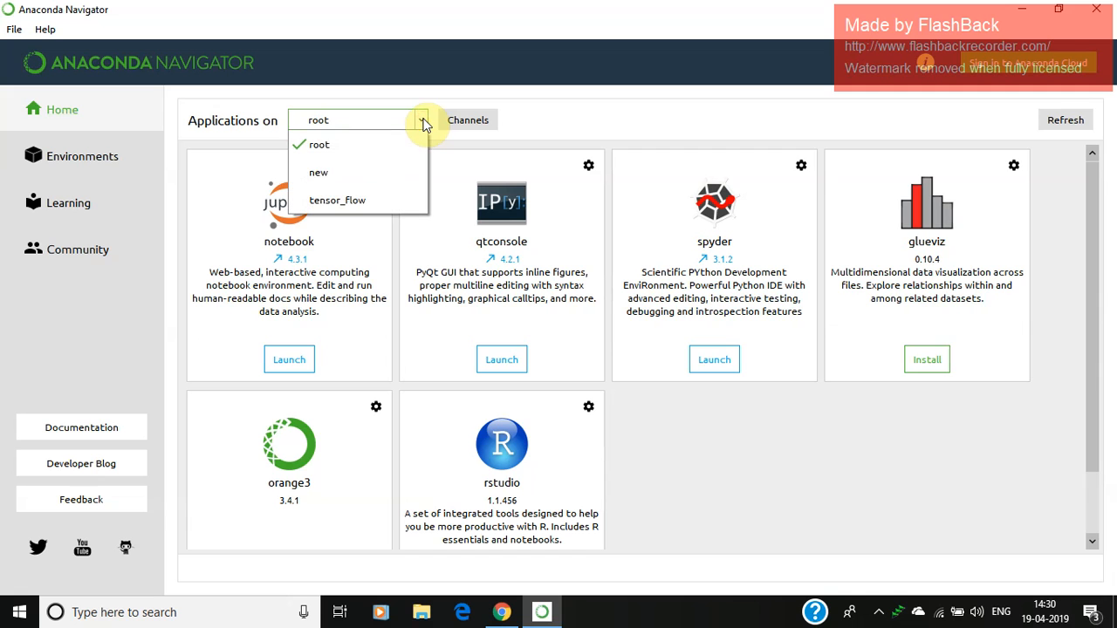
left_click(370, 200)
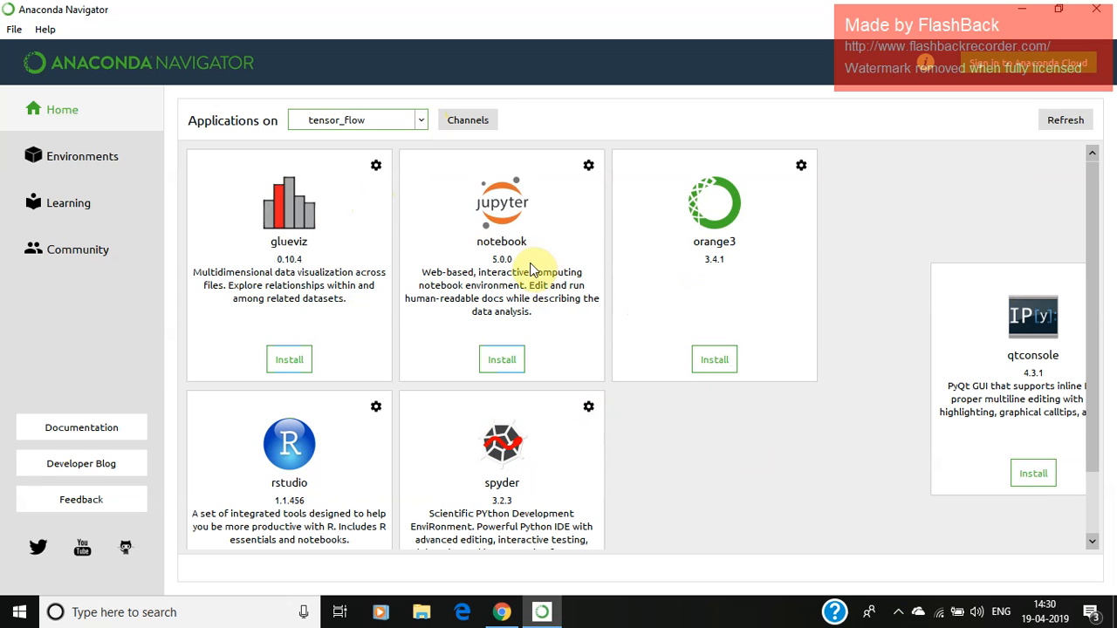
left_click(501, 359)
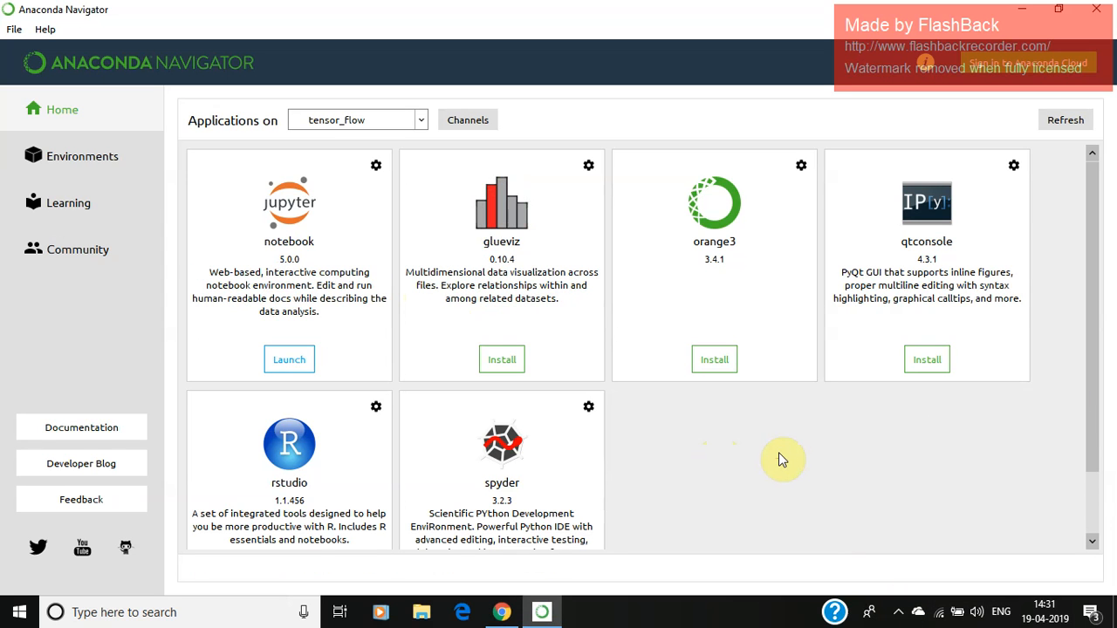
Step: Launch Jupyter Notebook from the tensor_flow environment and create a new Python 3 notebook
left_click(290, 359)
left_click(501, 612)
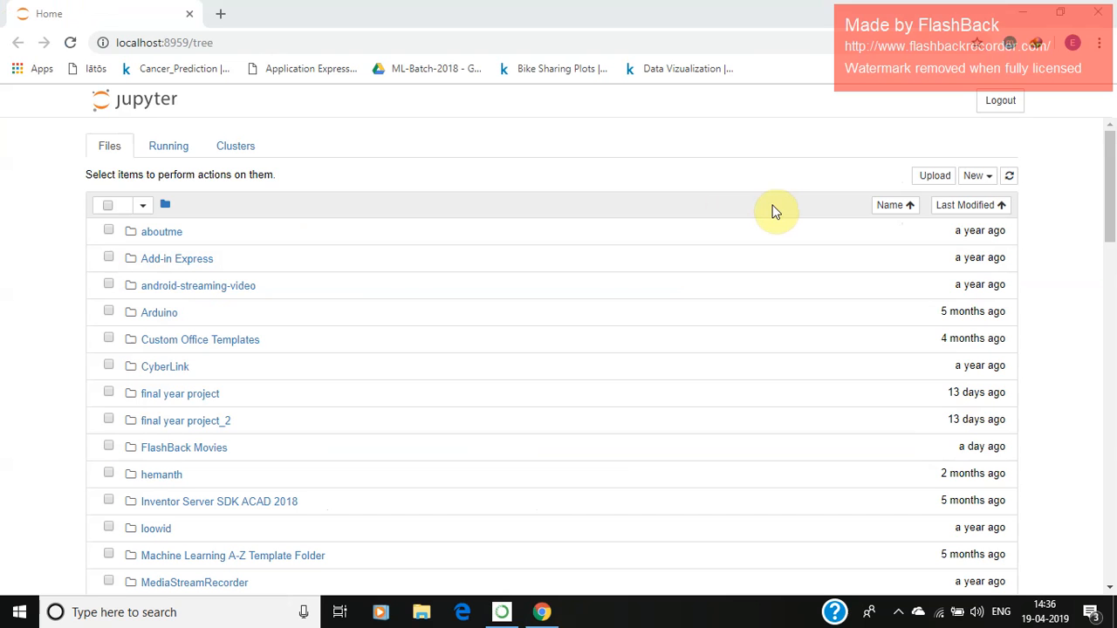
left_click(973, 179)
left_click(930, 215)
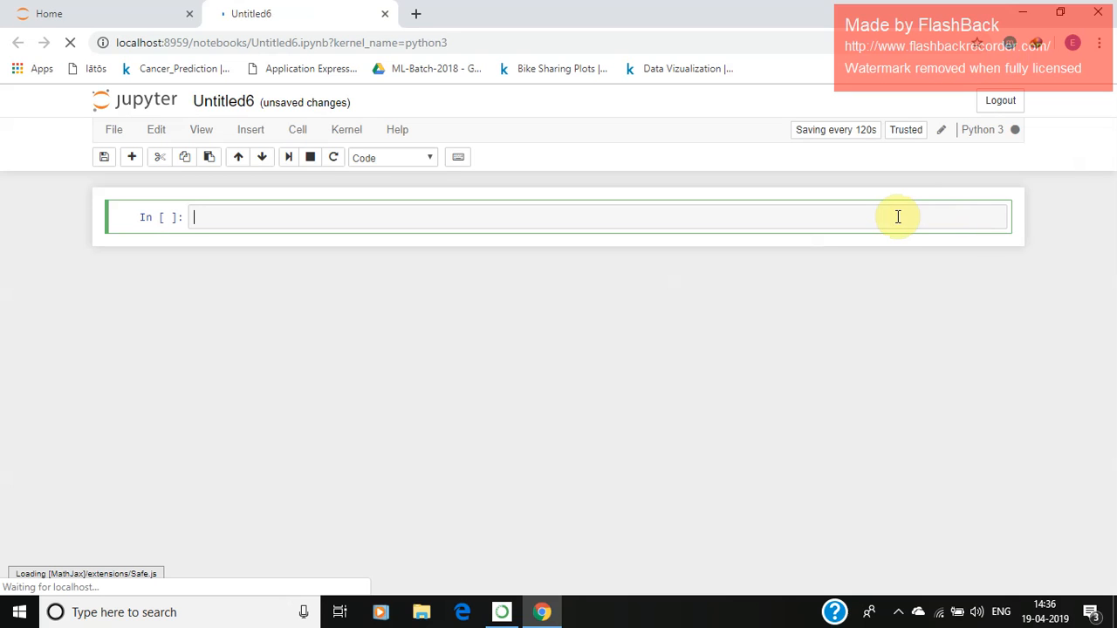
Step: Enter import tensorflow as tf in the first cell and run it
type("import tensorflow")
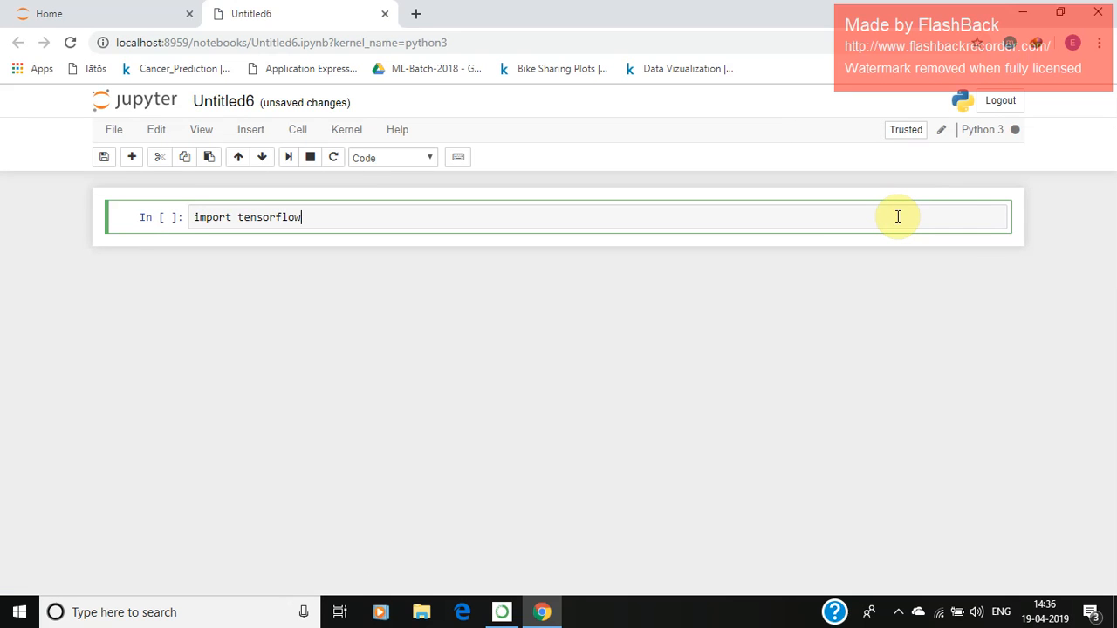
type("as")
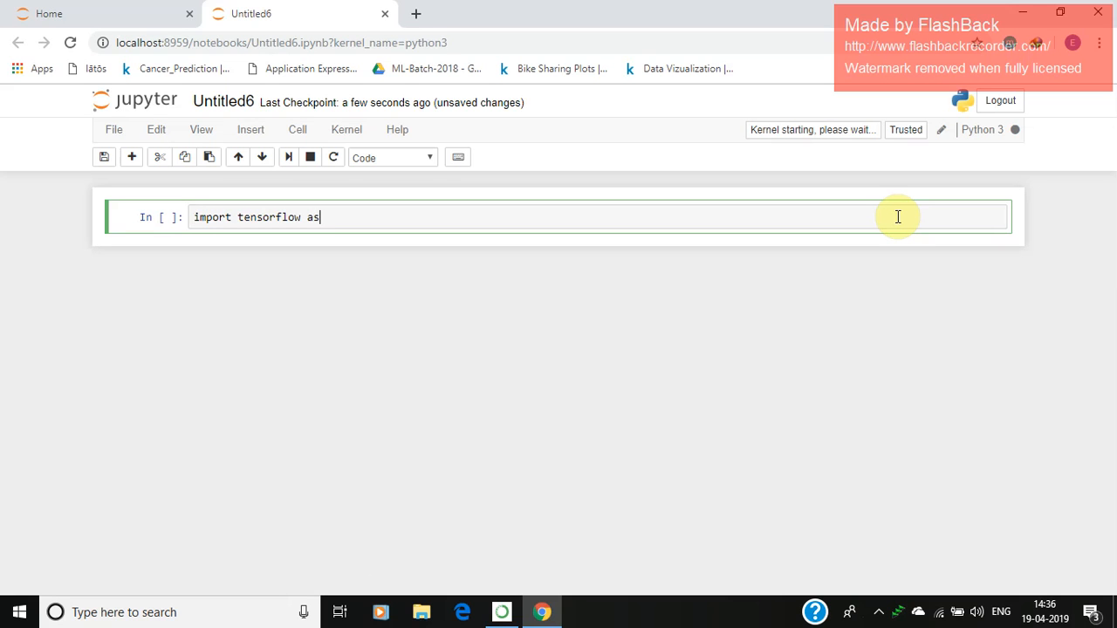
type(" tf")
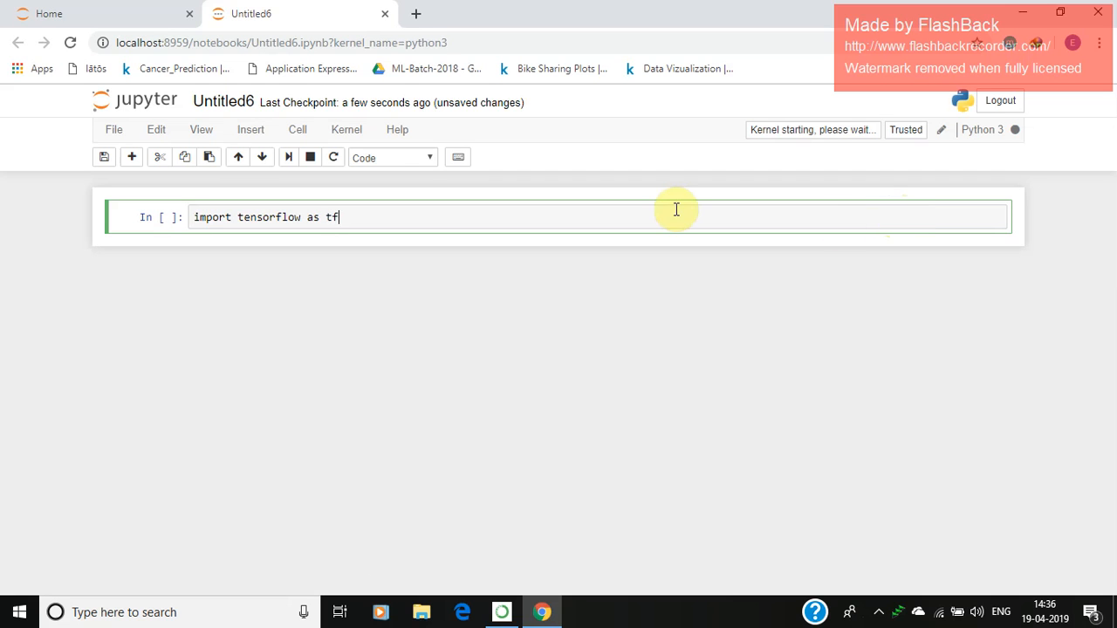
left_click(289, 158)
left_click(329, 249)
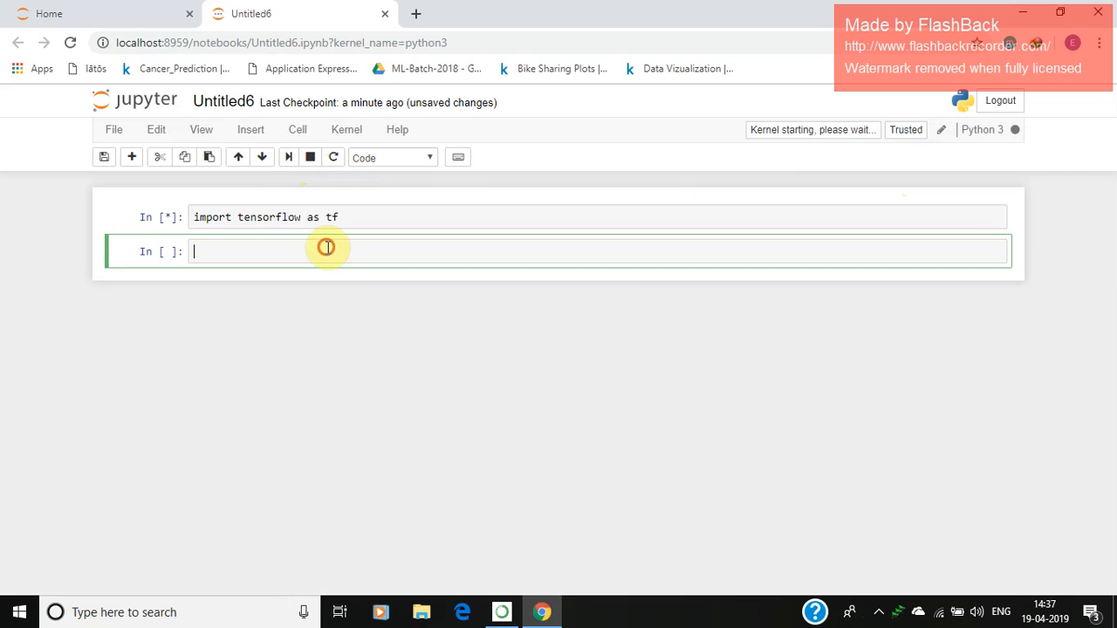
left_click(305, 305)
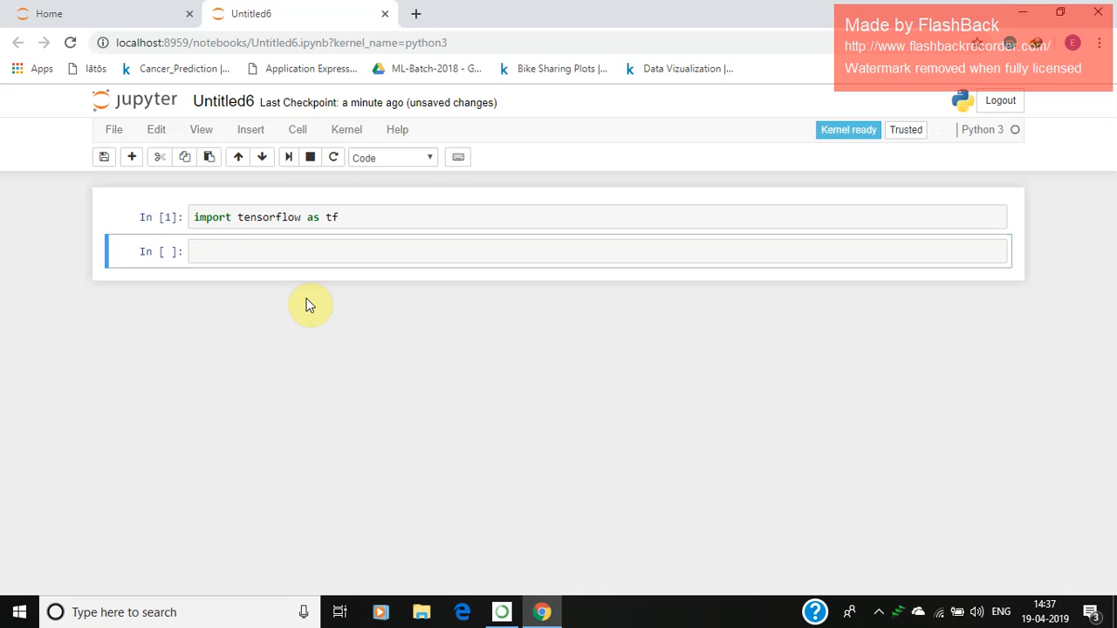